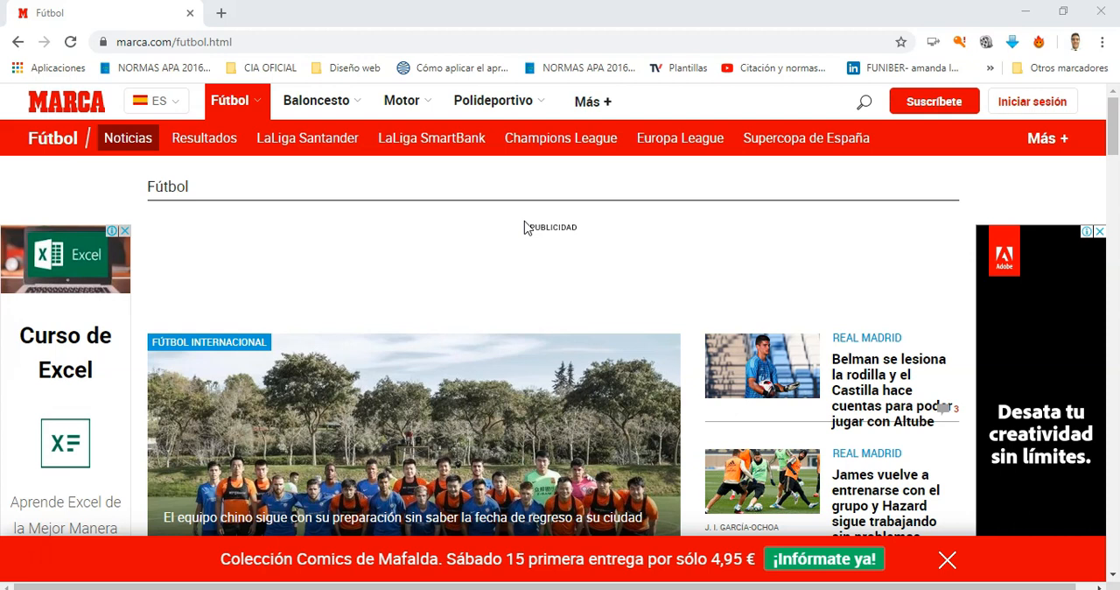
Step: Open the Premier League section of marca.com and bring up its Palmarés page with the table of champions and runners-up
mouse_move(233, 98)
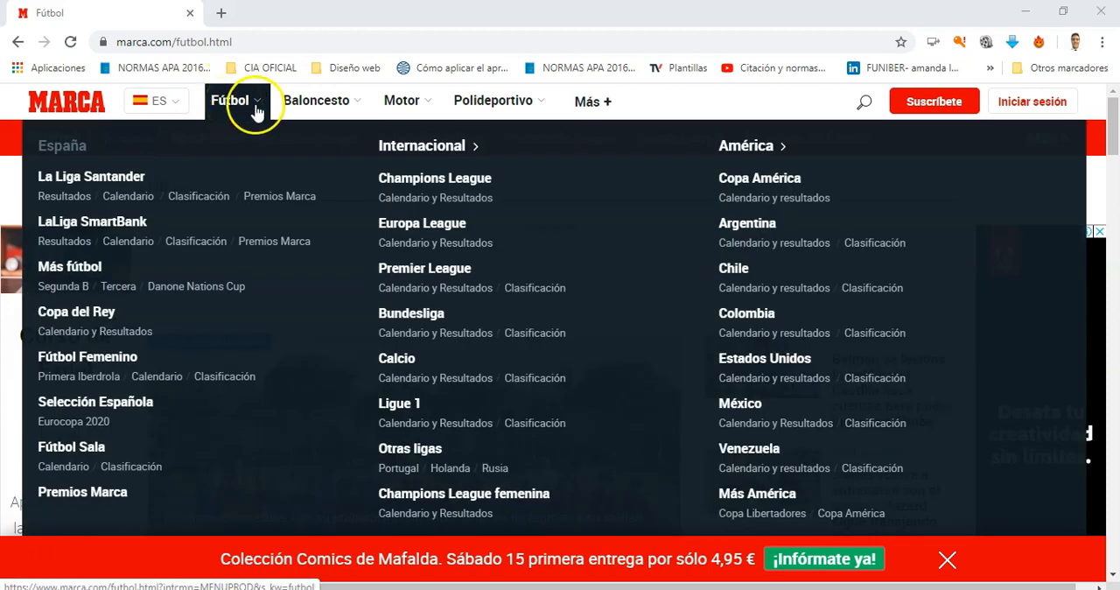
click(419, 273)
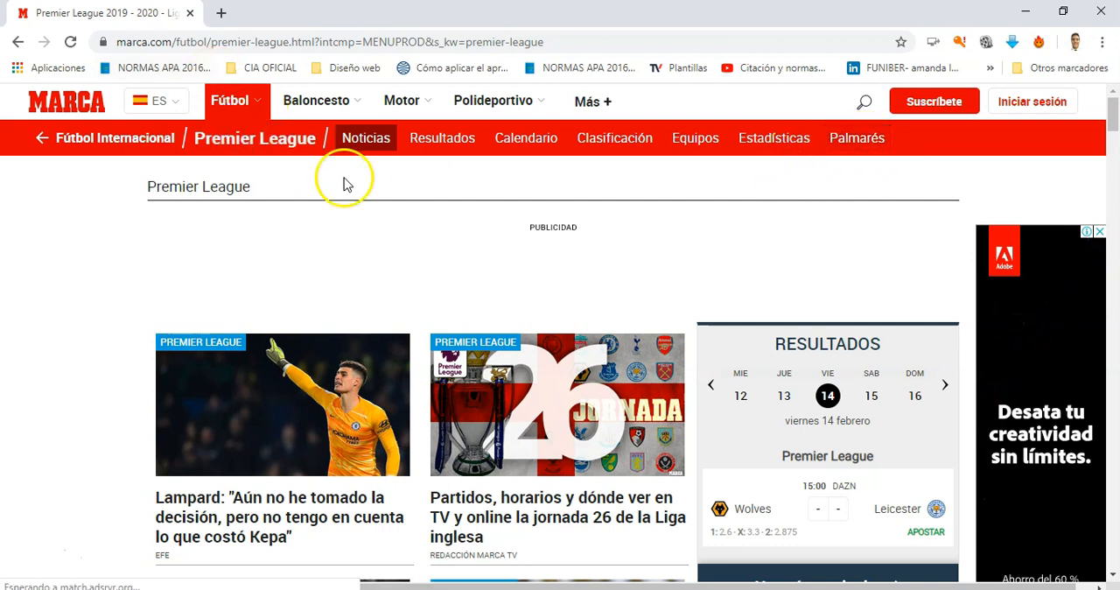
click(843, 143)
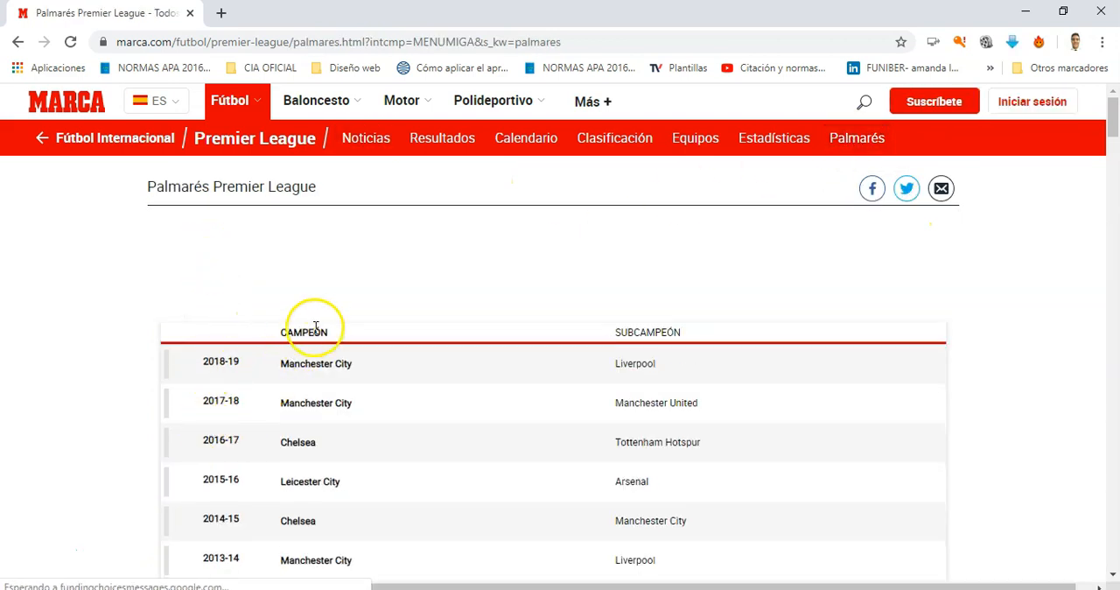
scroll(316, 327, down, 1)
scroll(317, 327, down, 1)
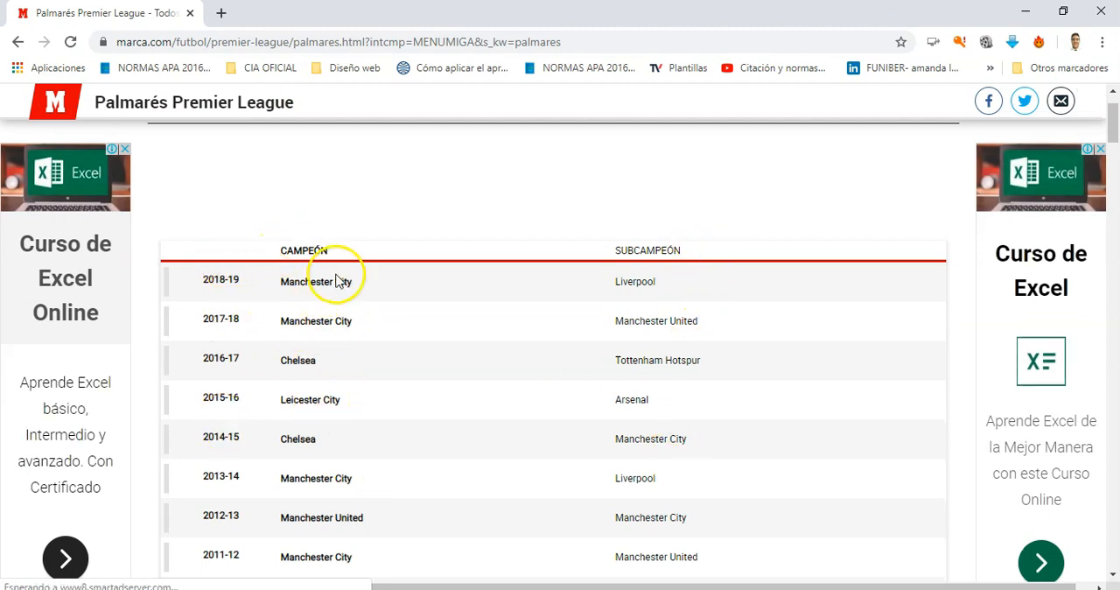
scroll(288, 280, down, 1)
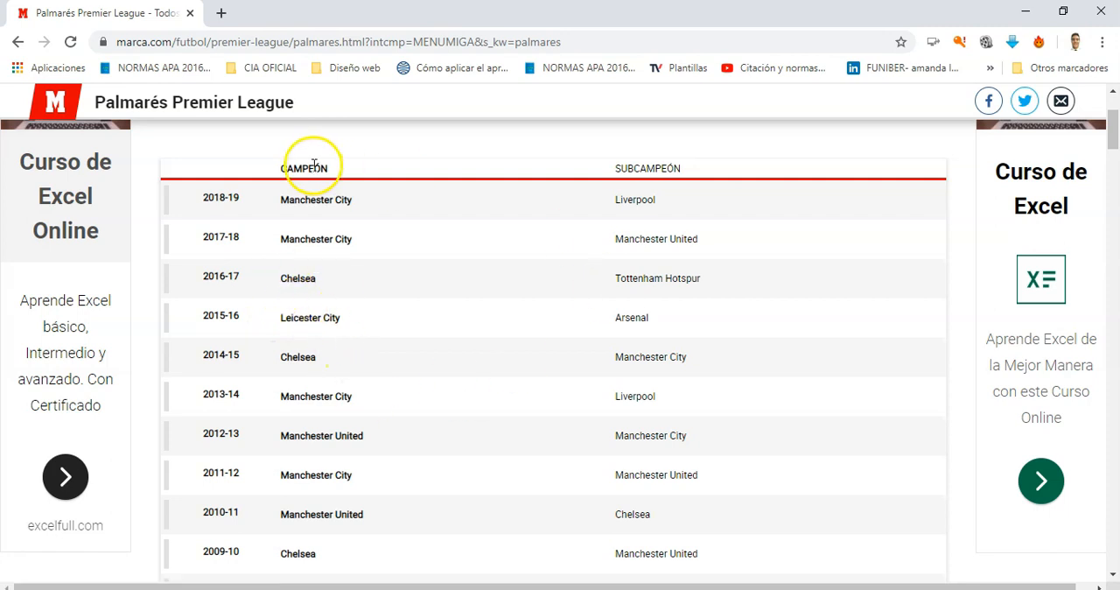
Step: Launch Excel and create a blank workbook
click(175, 589)
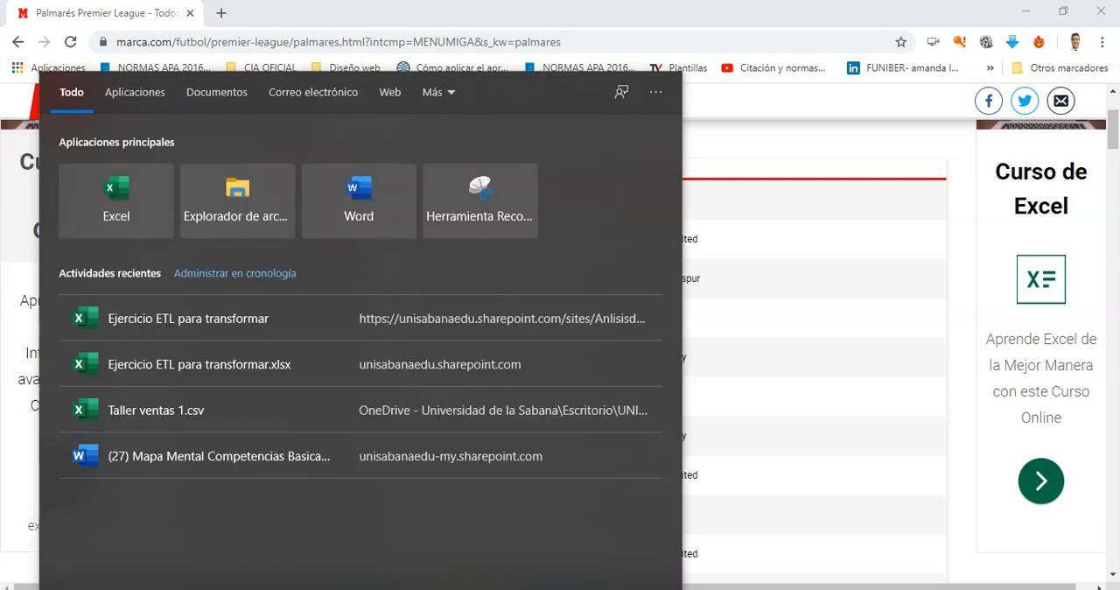
text(excel)
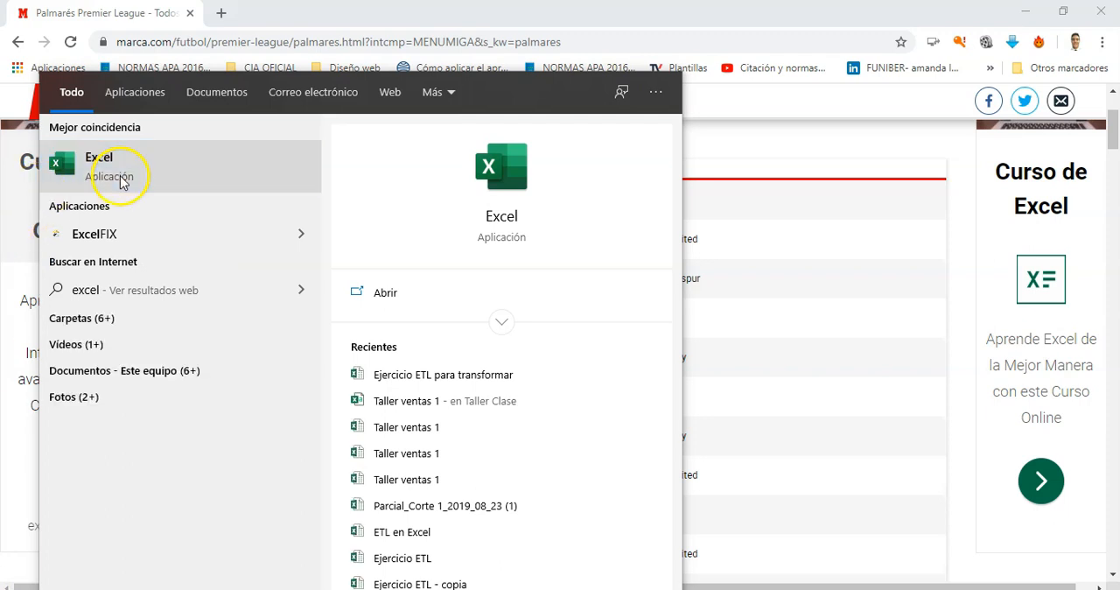
click(123, 182)
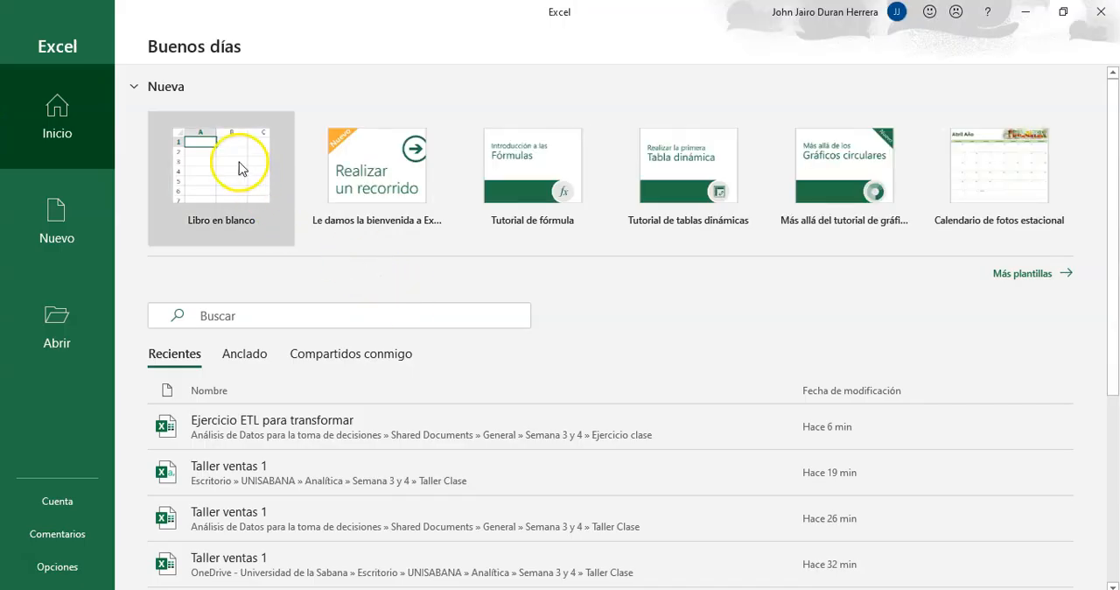
click(238, 163)
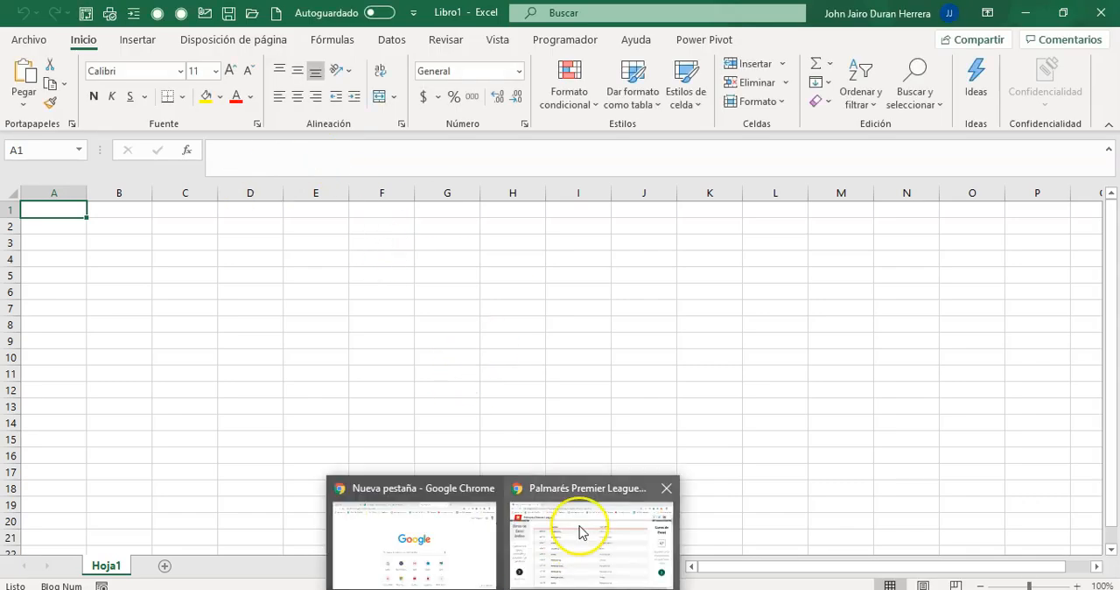
Step: Switch back to Chrome and copy the web address of the Palmarés Premier League page
click(579, 528)
right_click(271, 44)
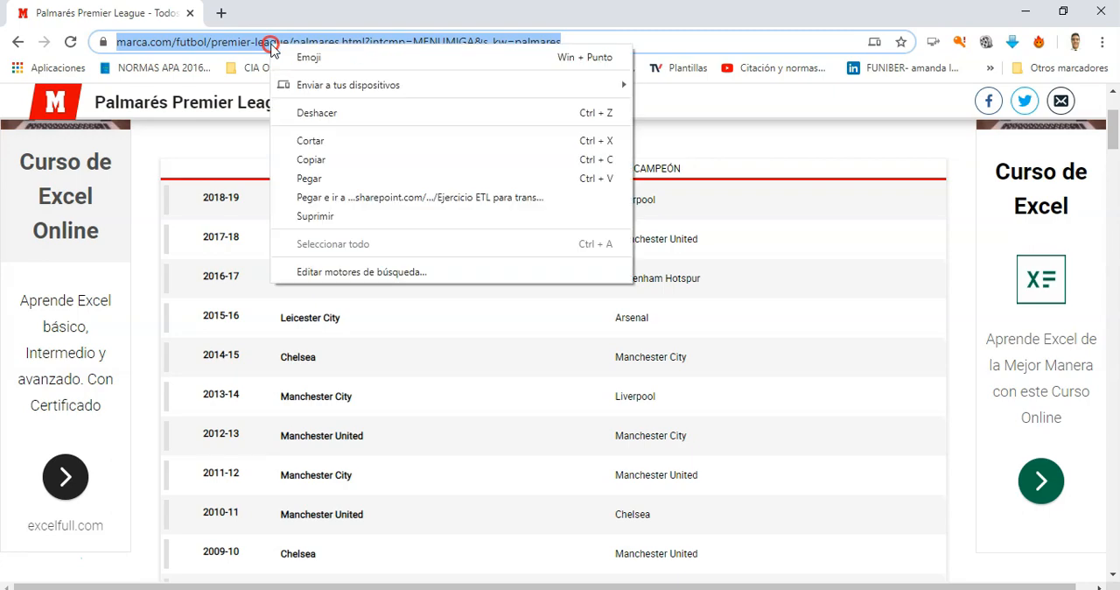
click(309, 158)
Step: Return to Excel and connect to a web data source using the copied Palmarés page URL with the basic option
click(643, 588)
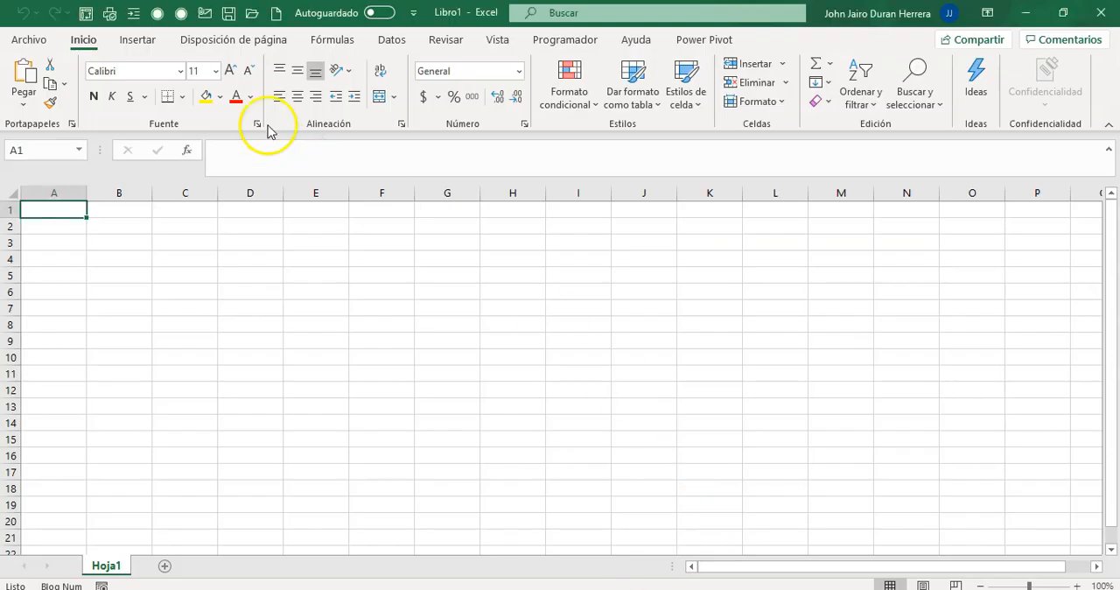
click(398, 41)
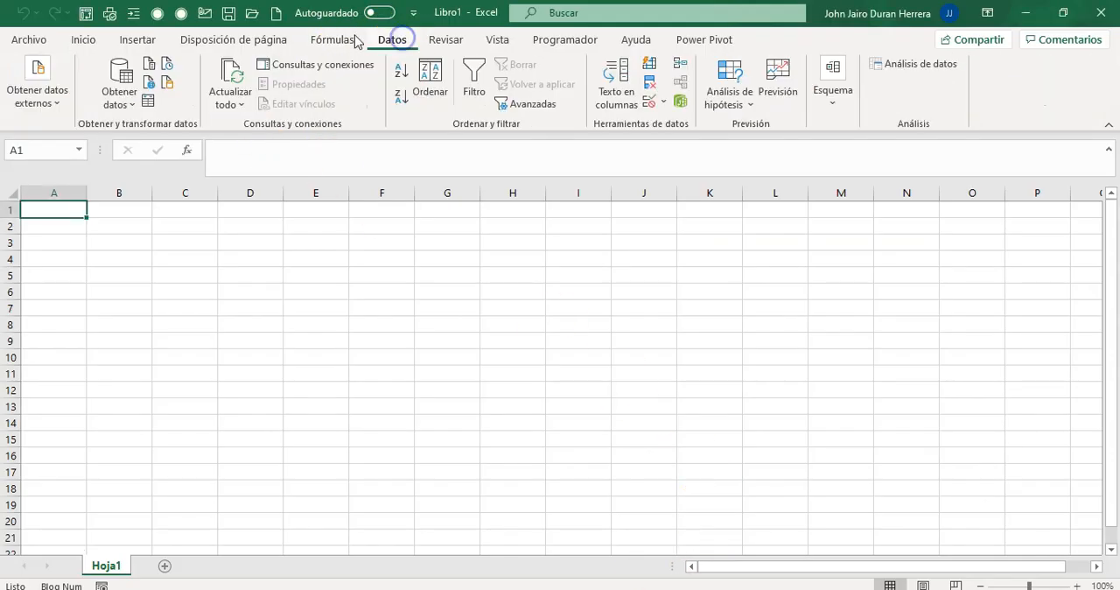
click(122, 104)
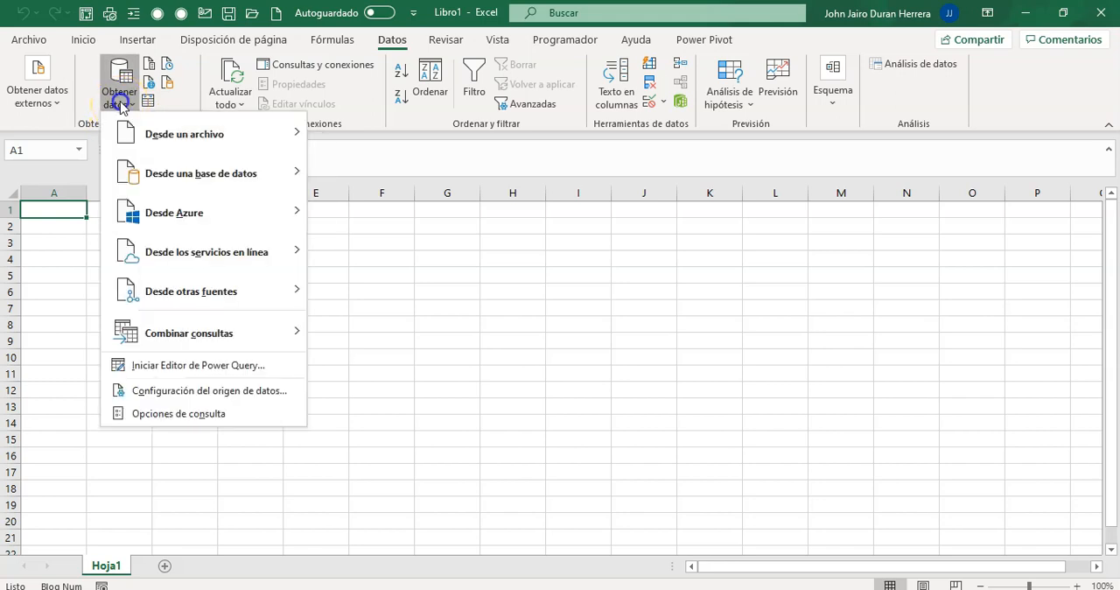
click(207, 294)
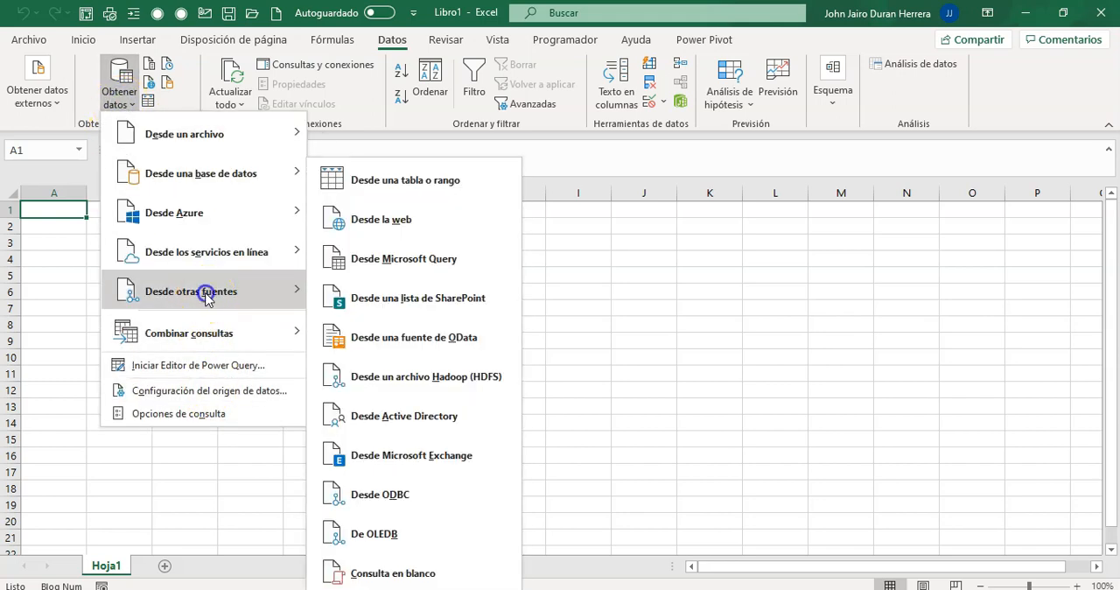
click(381, 221)
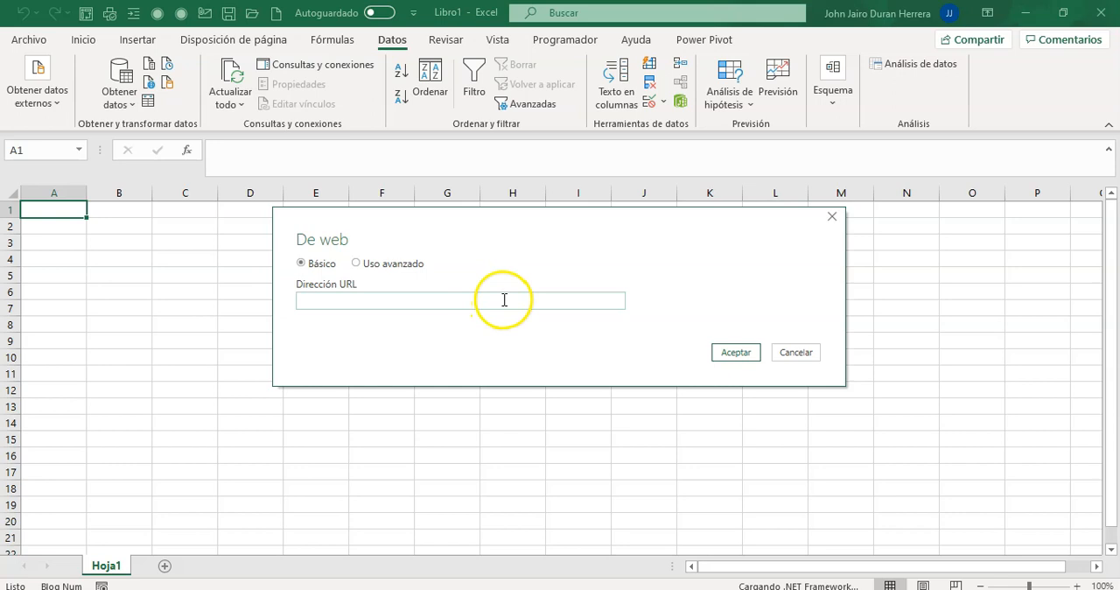
key(ctrl+v)
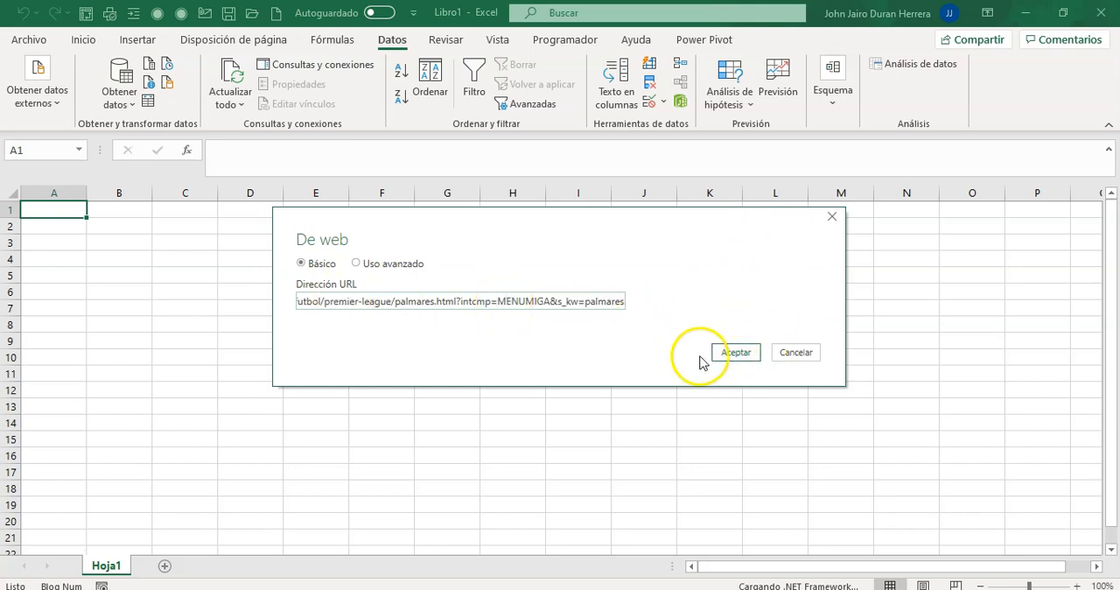
click(735, 353)
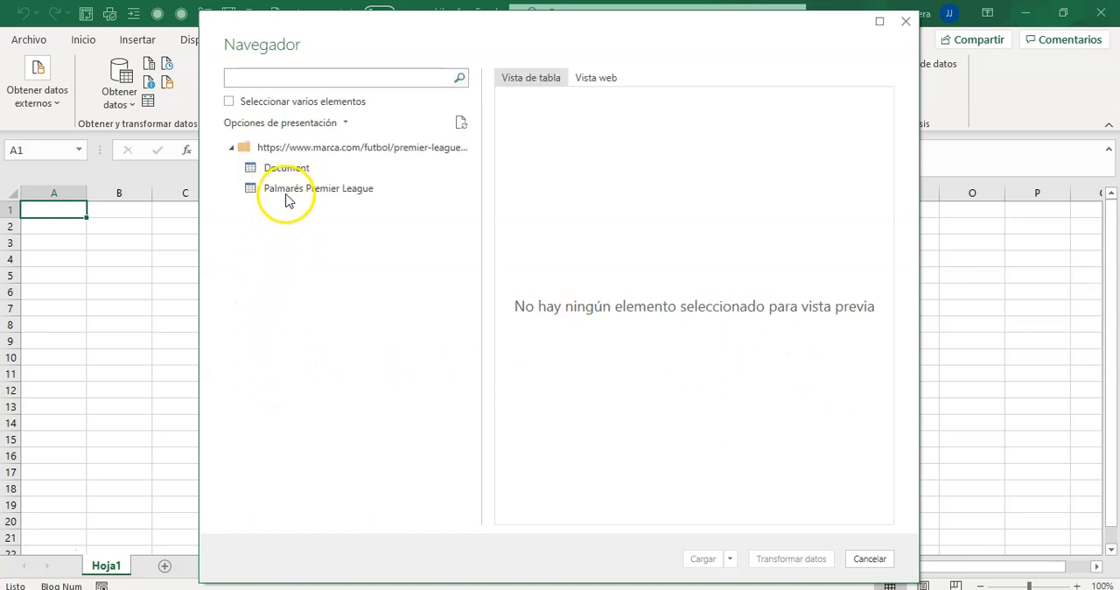
Step: Preview the Document and Palmarés Premier League items, and open Palmarés Premier League in Power Query to transform its data
click(267, 171)
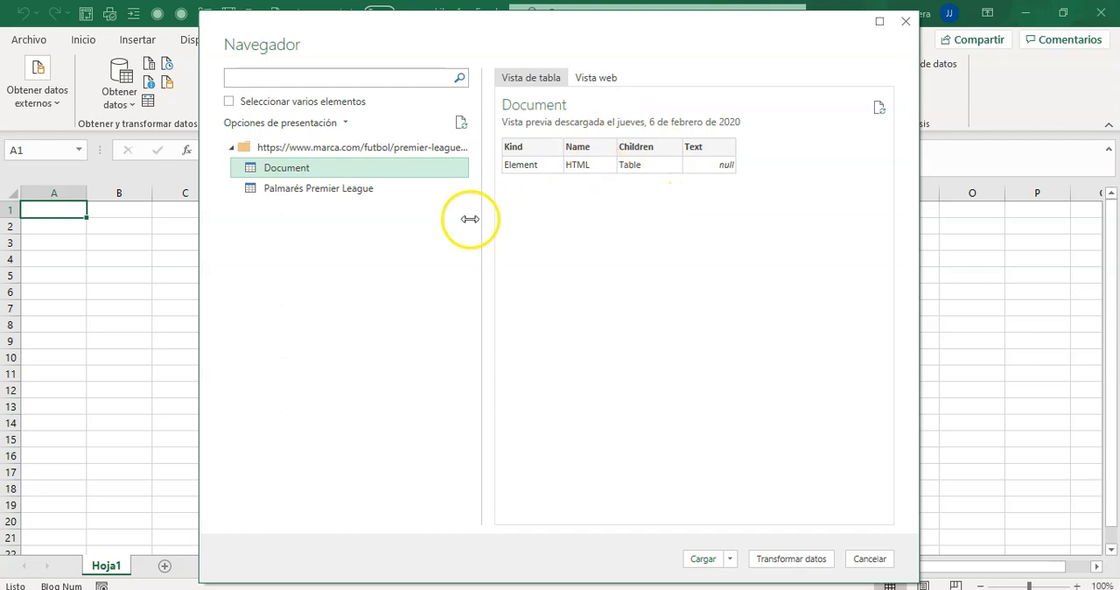
click(306, 192)
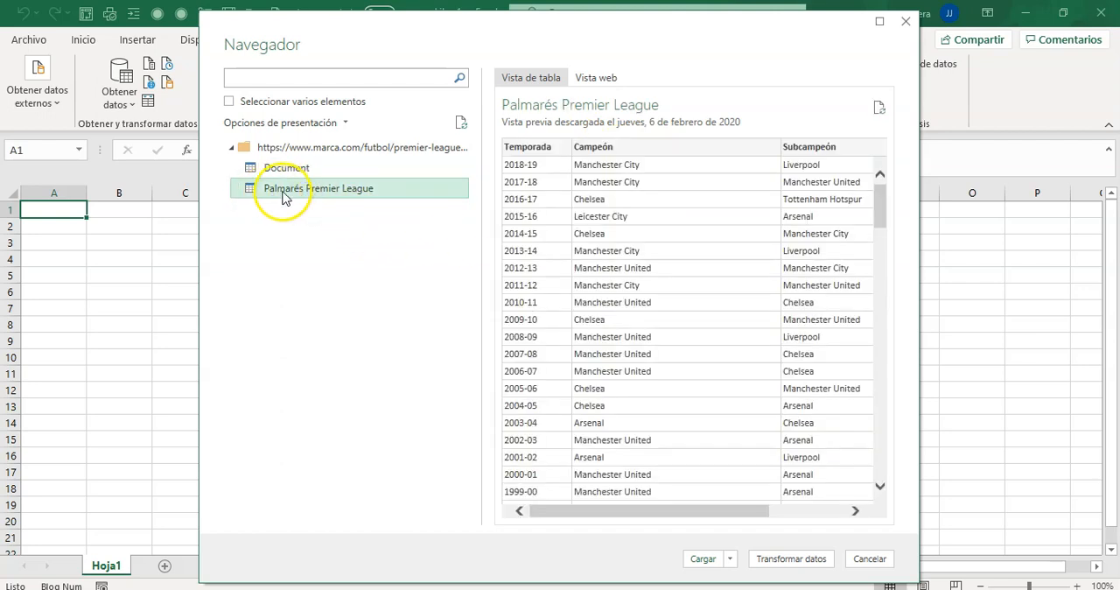
mouse_move(618, 517)
mouse_down()
mouse_move(853, 510)
mouse_move(609, 510)
mouse_up()
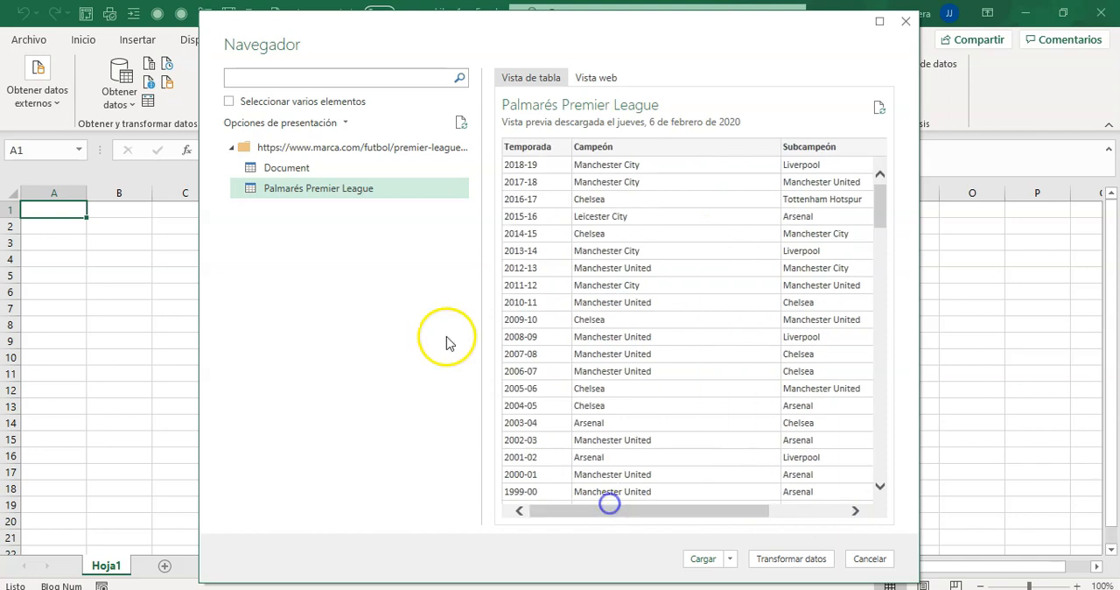
click(285, 170)
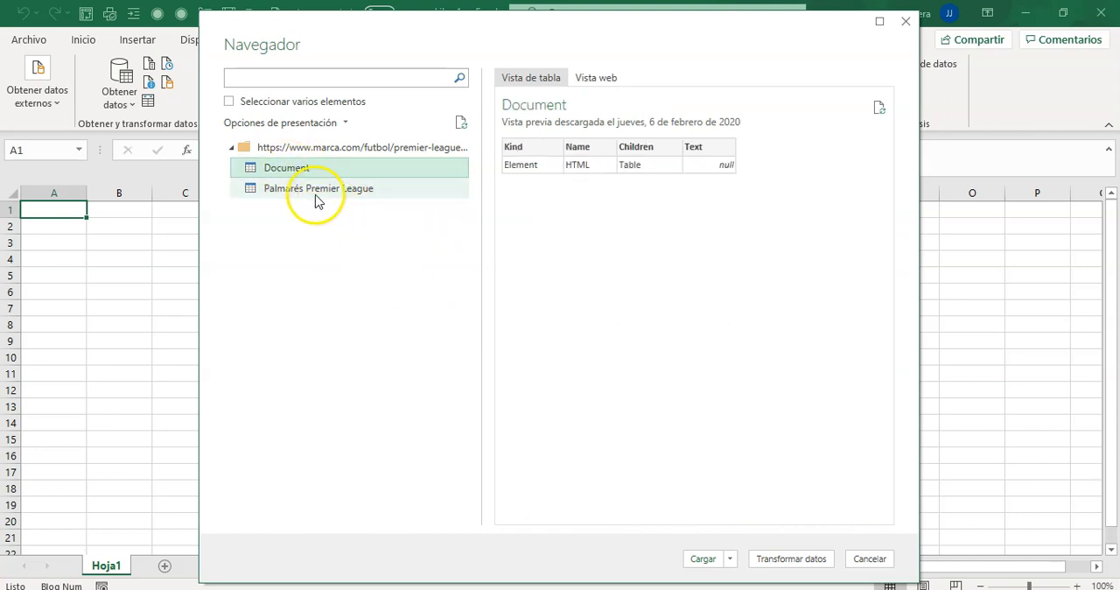
click(304, 194)
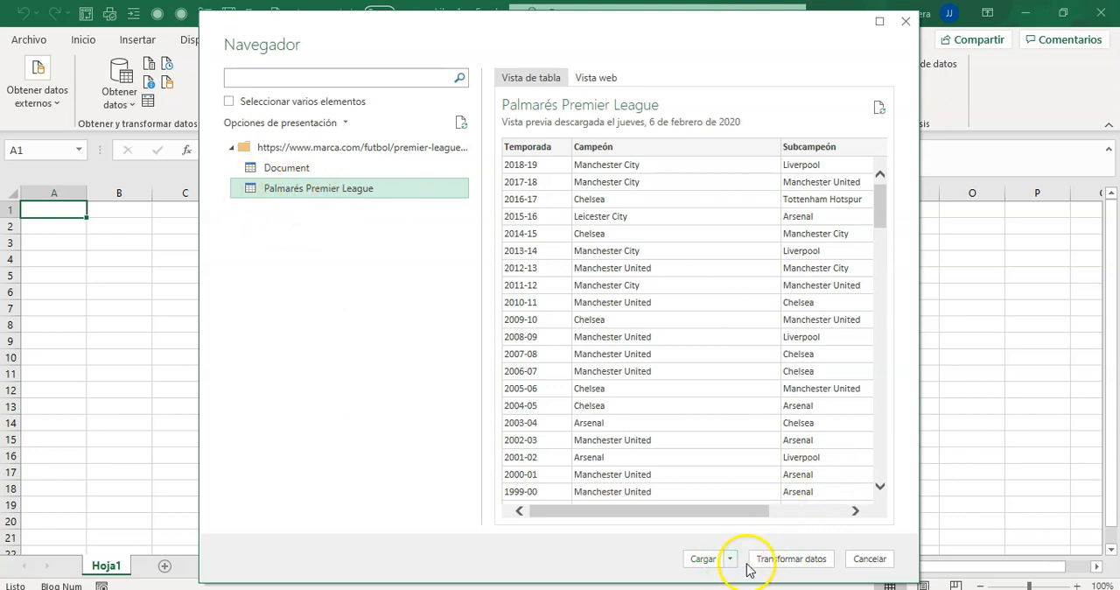
drag(700, 510, 540, 515)
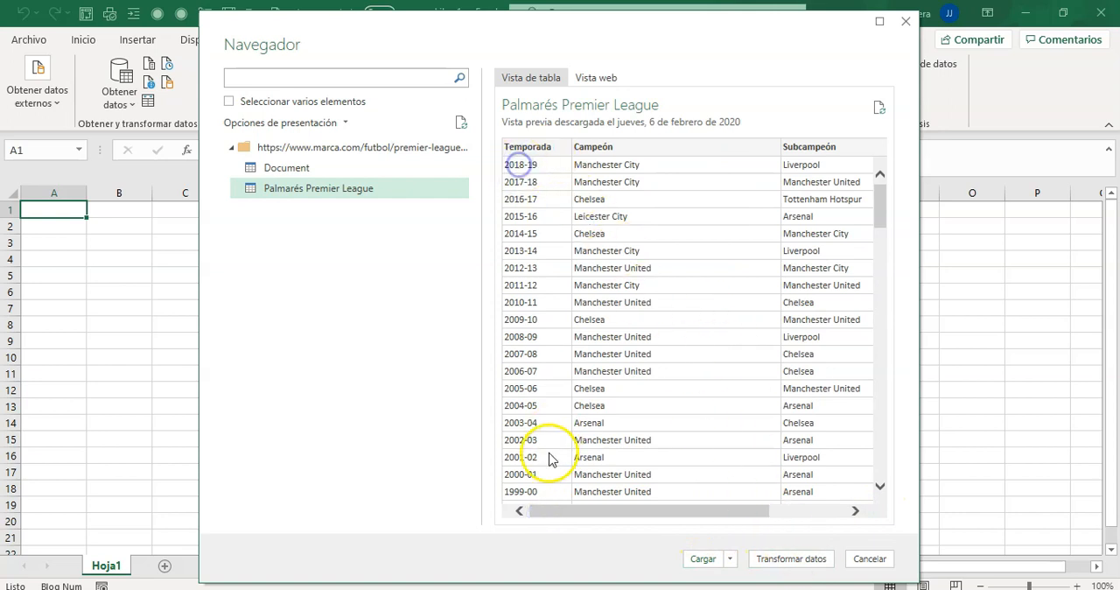
click(519, 478)
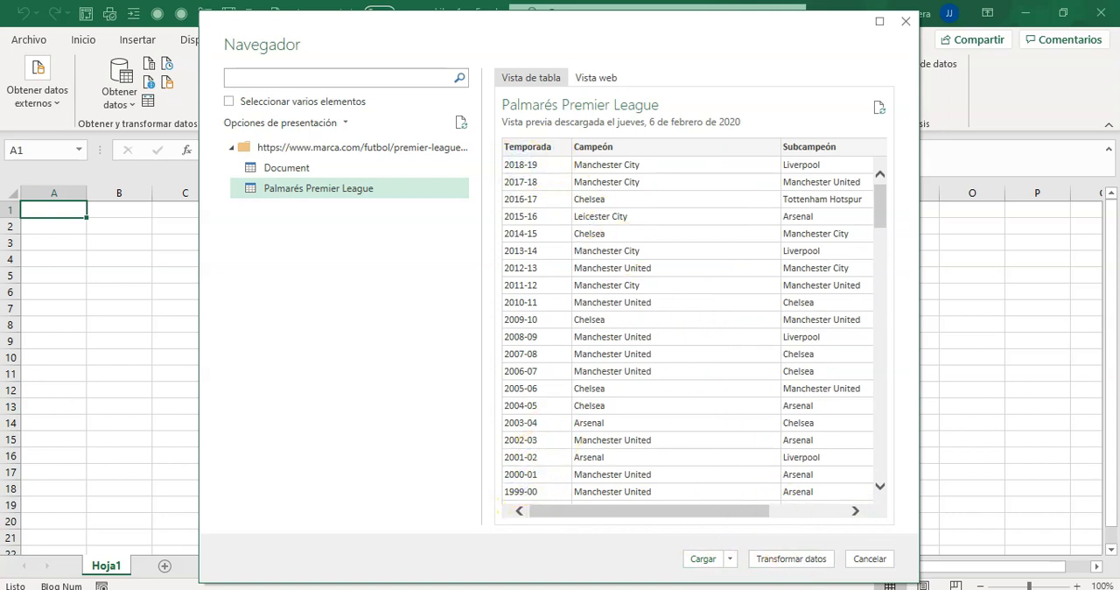
click(791, 558)
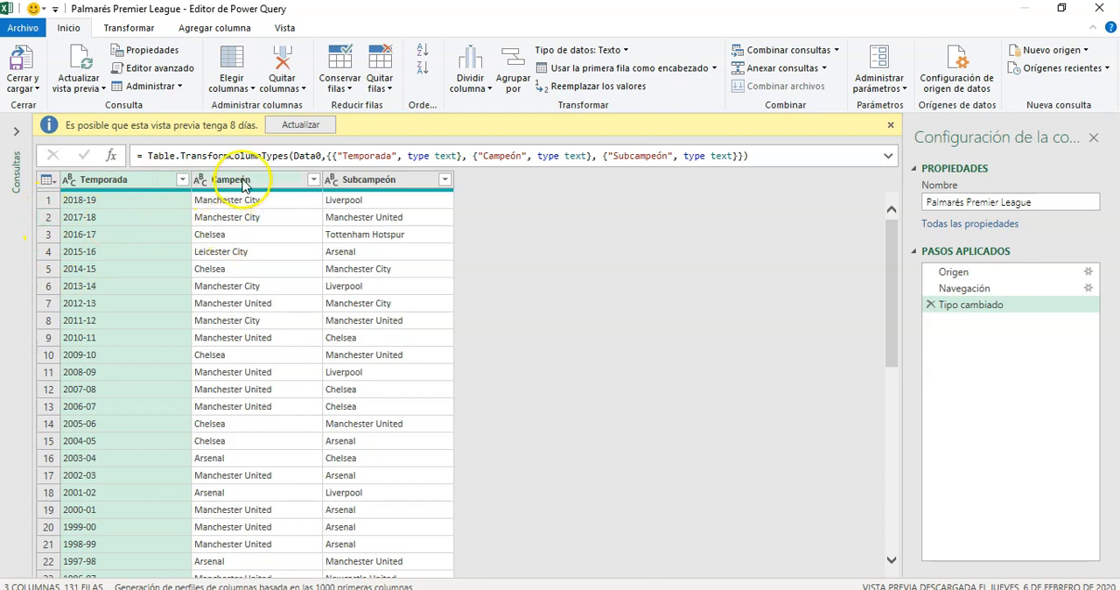
Step: Look over the Temporada, Campeón and Subcampeón columns and refresh the outdated query preview
click(109, 234)
click(236, 303)
click(400, 372)
click(395, 269)
click(125, 179)
click(229, 179)
click(391, 182)
click(148, 181)
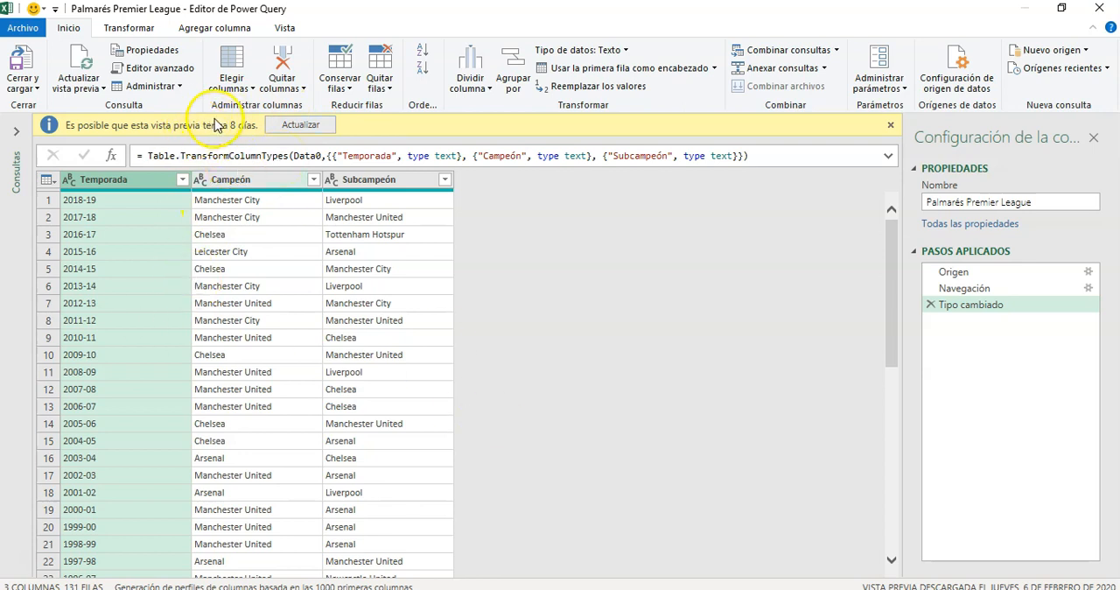
click(300, 125)
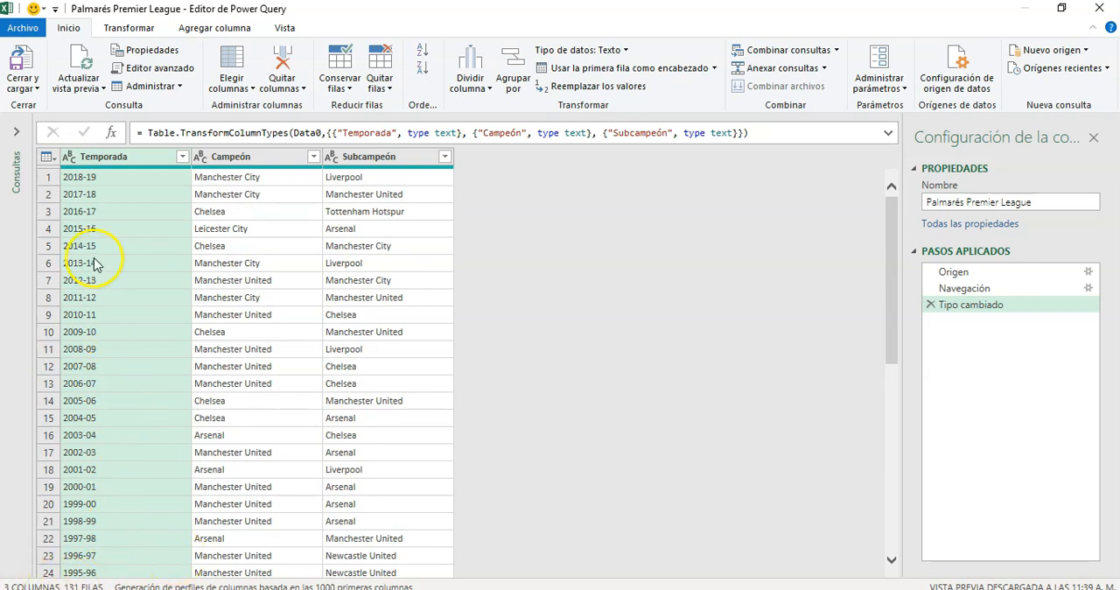
Step: Remove the bottom 100 rows from the Palmarés Premier League query and check the remaining seasons
click(230, 230)
click(44, 177)
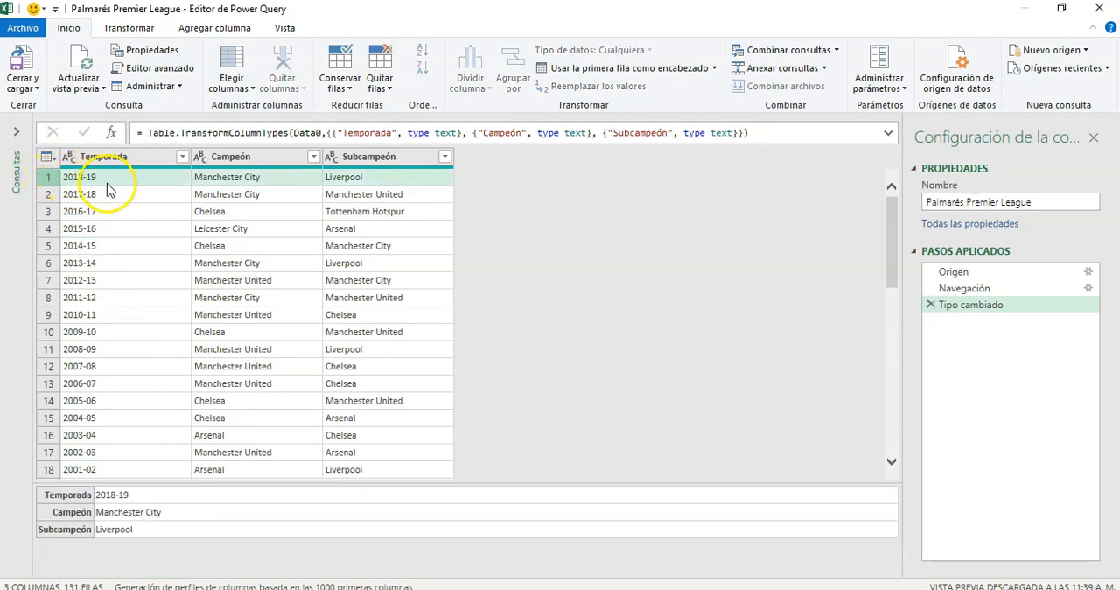
click(51, 470)
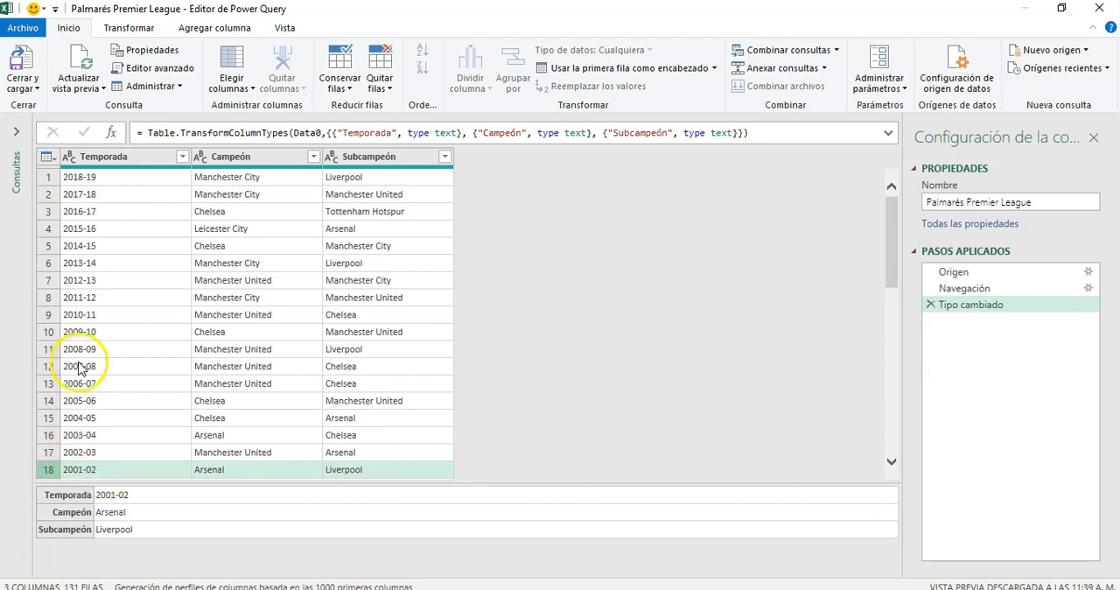
click(386, 85)
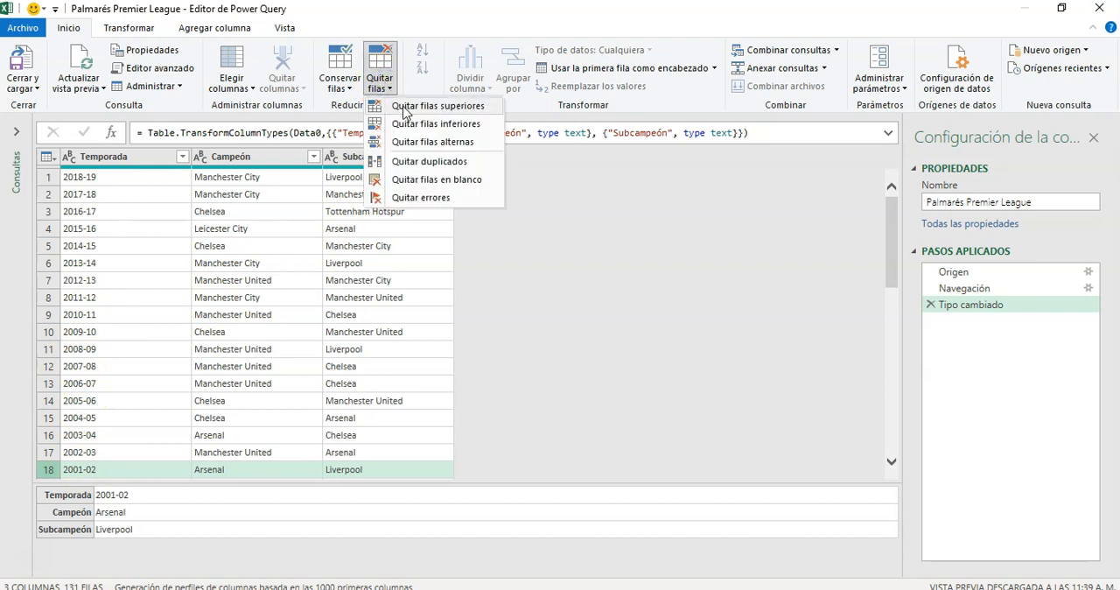
click(408, 123)
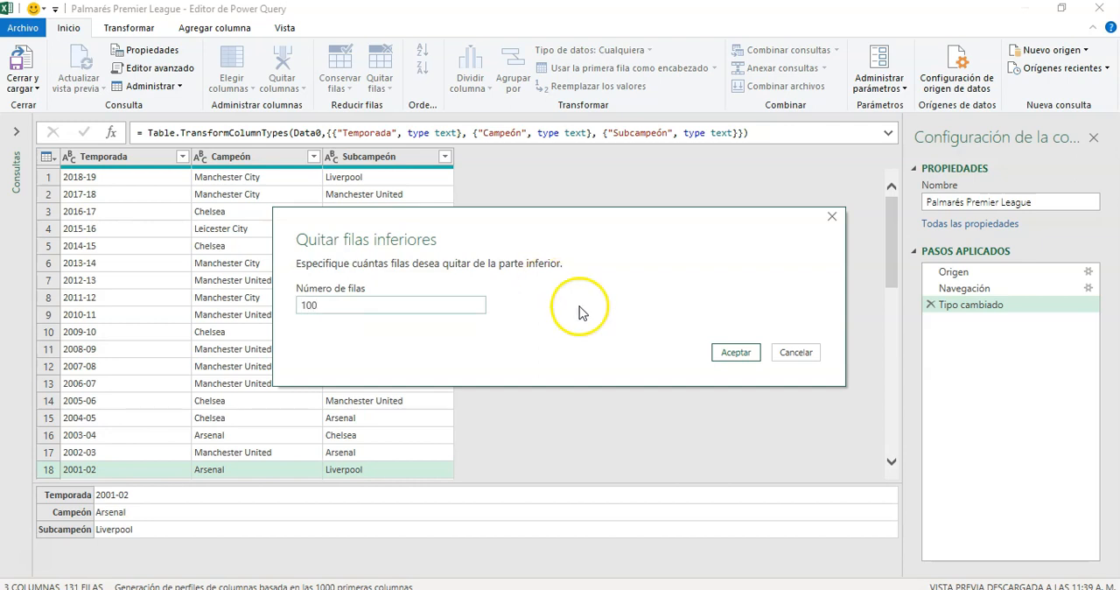
click(734, 353)
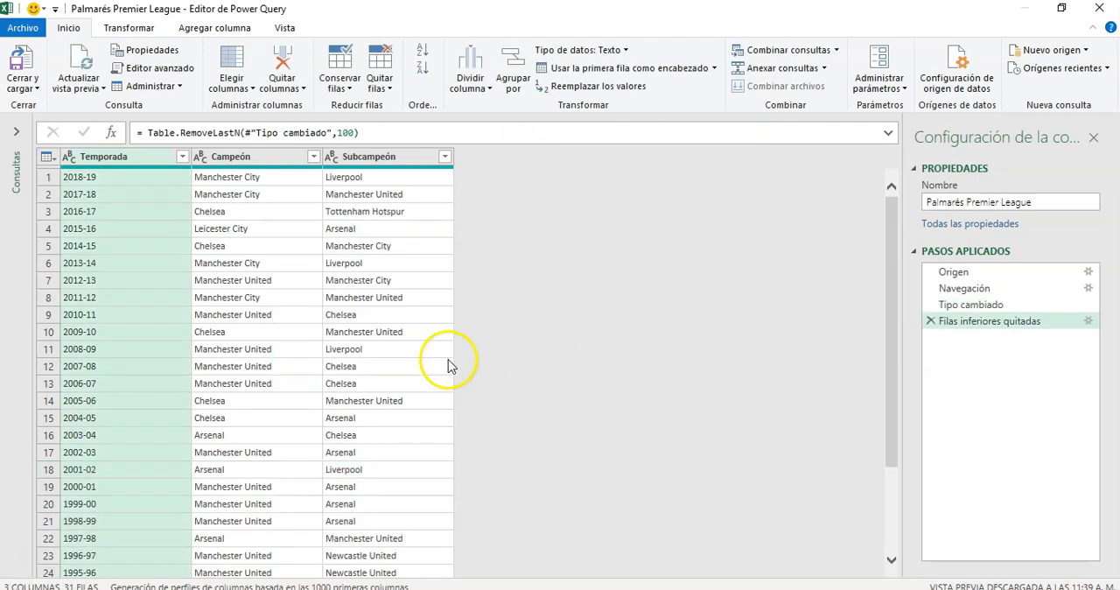
scroll(121, 326, down, 3)
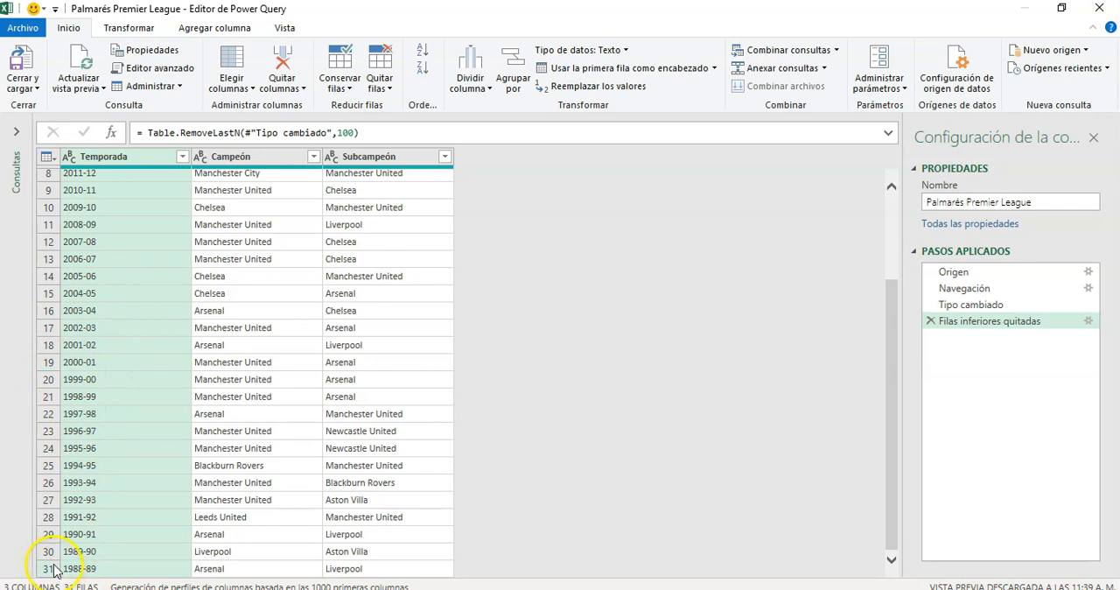
scroll(87, 407, up, 3)
Step: Remove the bottom 12 rows from the Palmarés Premier League query so that 2000-01 is the last season listed
click(380, 72)
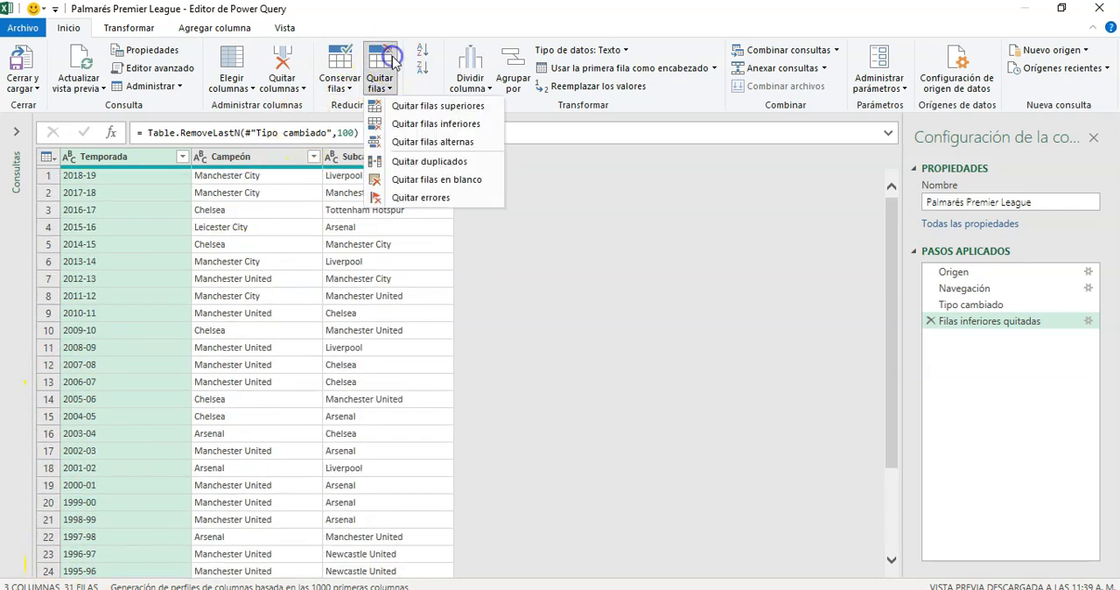
click(435, 123)
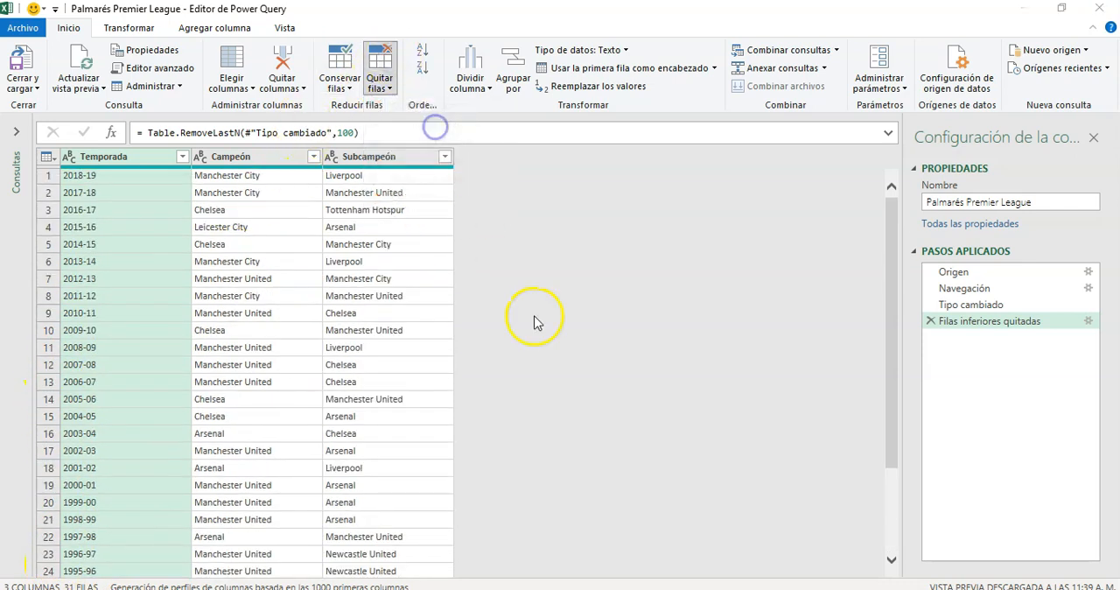
text(12)
key(Return)
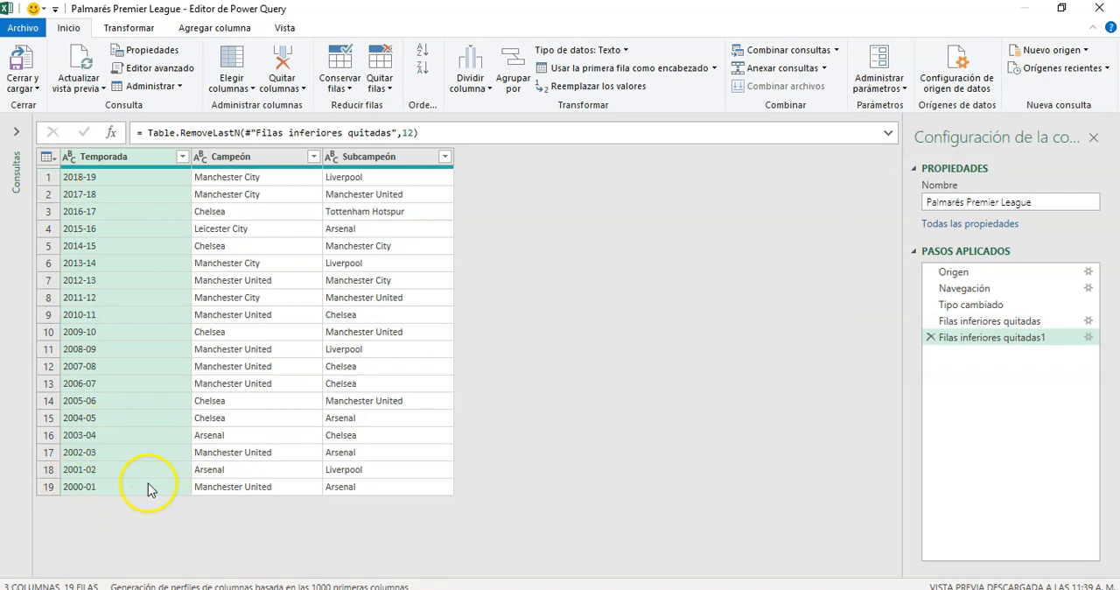
click(259, 156)
click(366, 156)
click(252, 158)
click(112, 158)
click(258, 159)
click(350, 160)
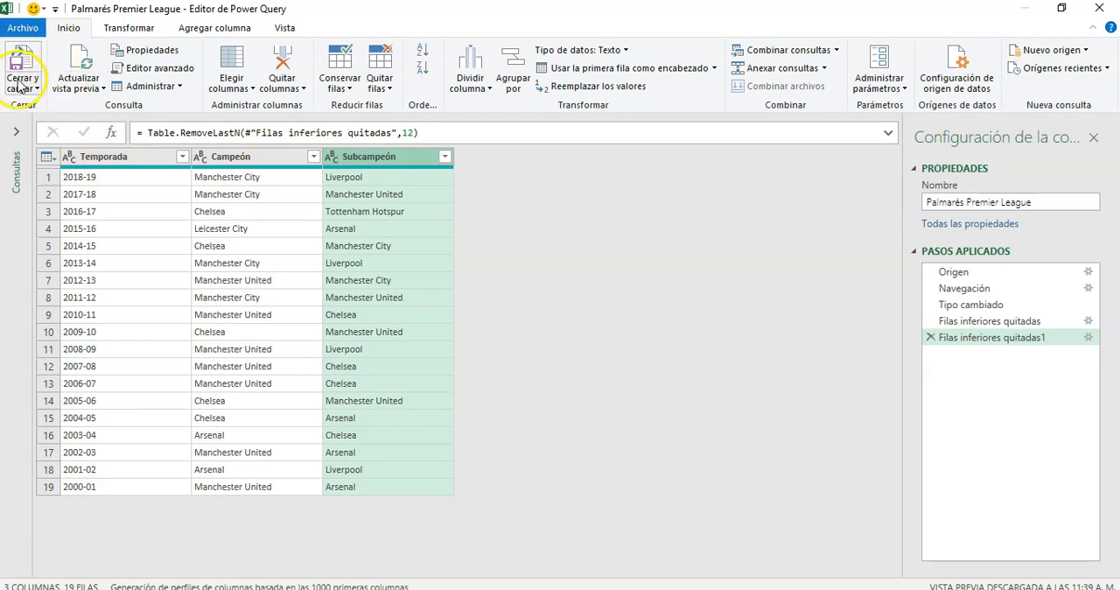
Step: Close the query editor and load the cleaned query as a pivot table report on a new worksheet
click(21, 88)
click(46, 127)
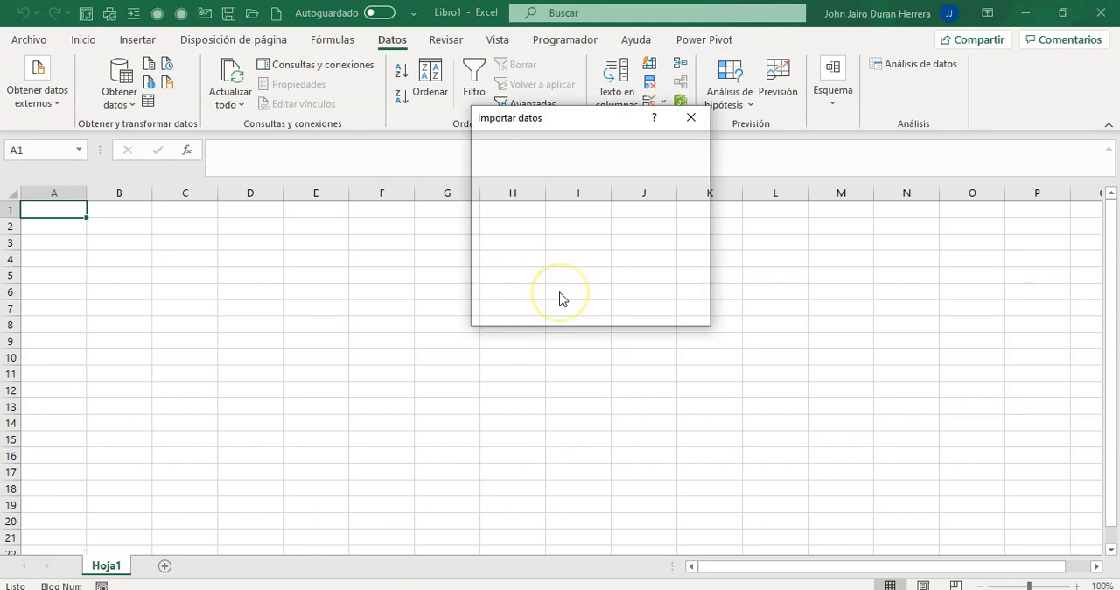
click(523, 172)
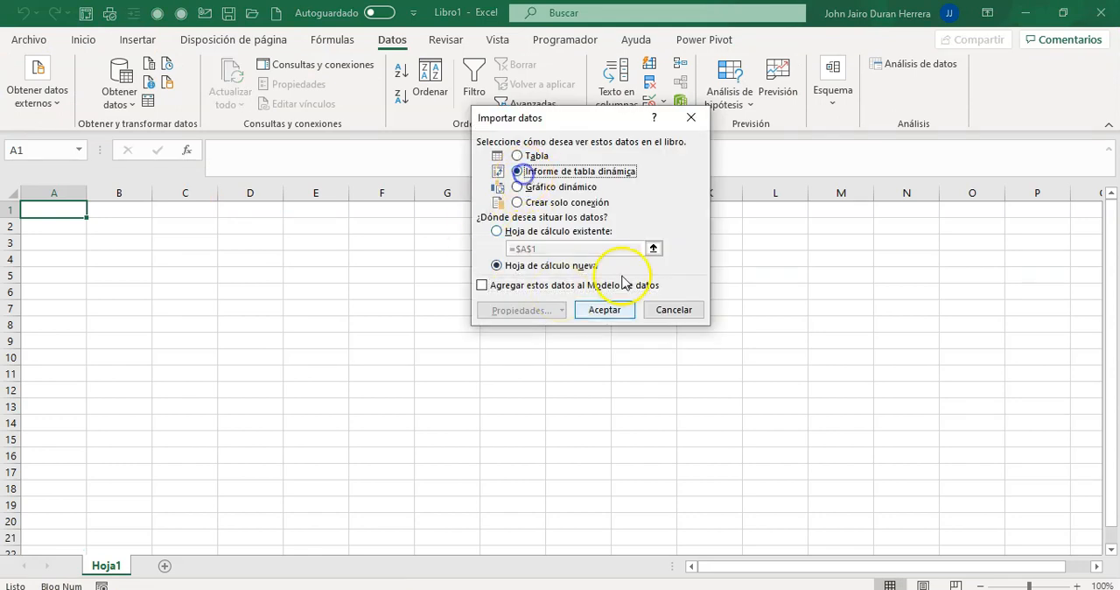
click(611, 312)
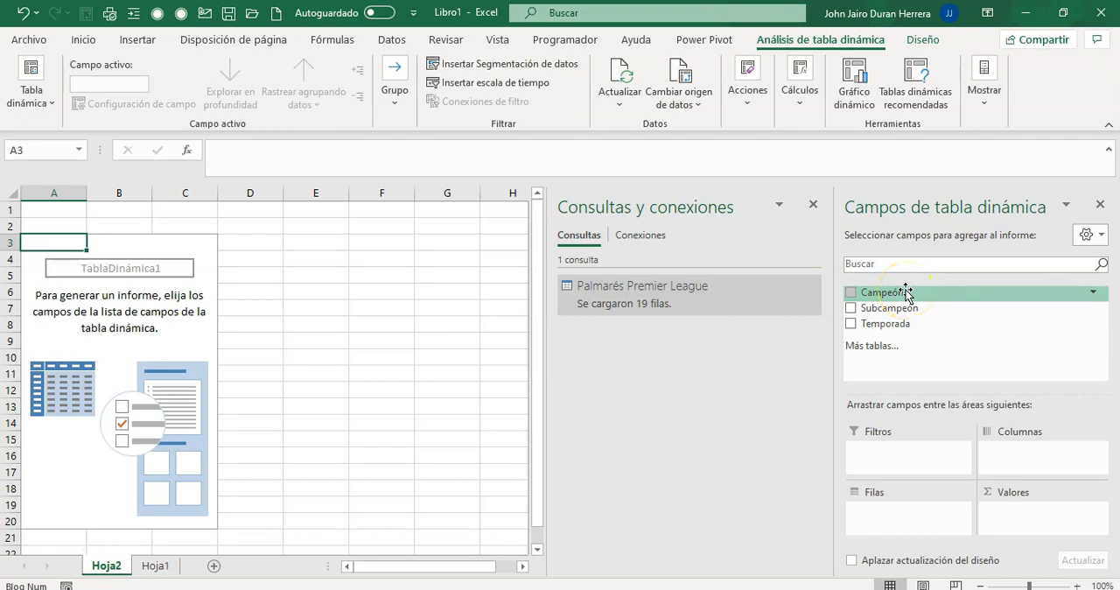
Step: Lay out the pivot table with Temporada and Campeón nested as rows and Subcampeón as the report filter
click(852, 324)
drag(856, 326, 890, 511)
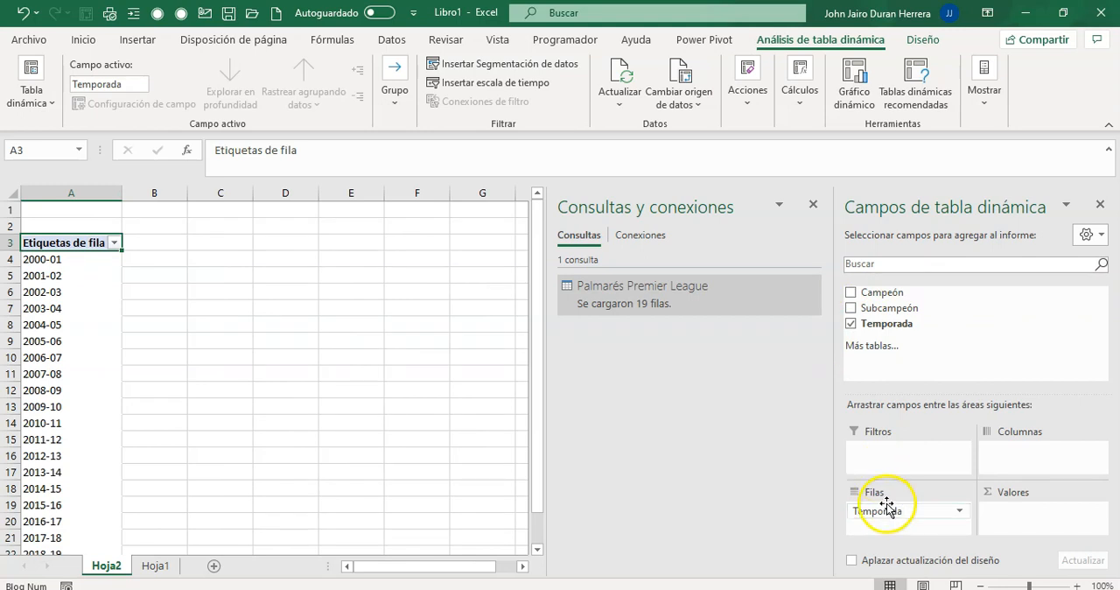
drag(869, 292, 1032, 512)
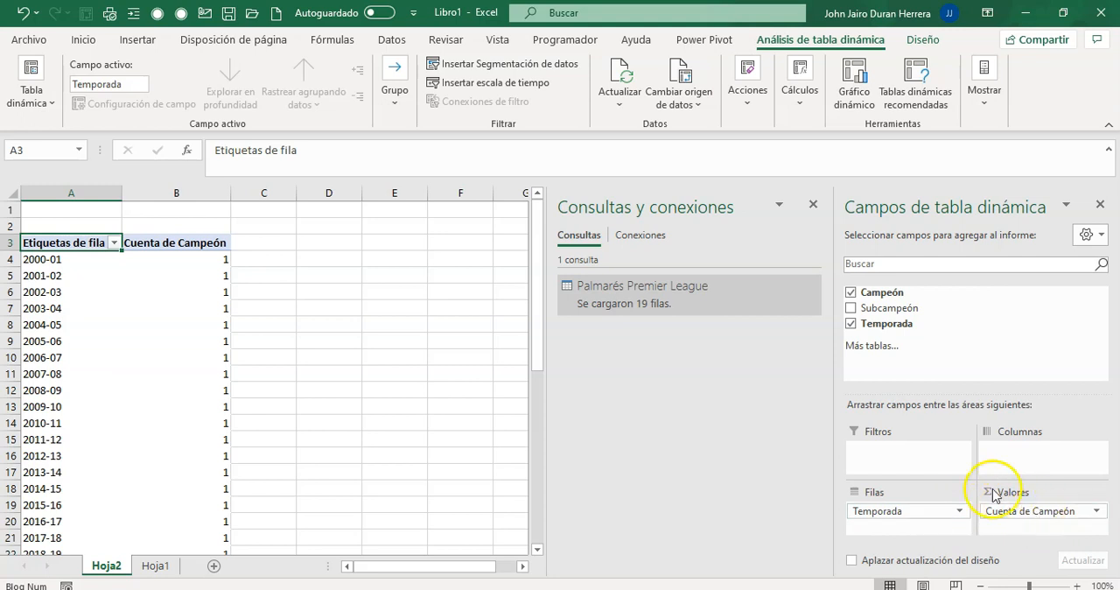
drag(890, 317, 992, 470)
drag(1024, 525, 919, 525)
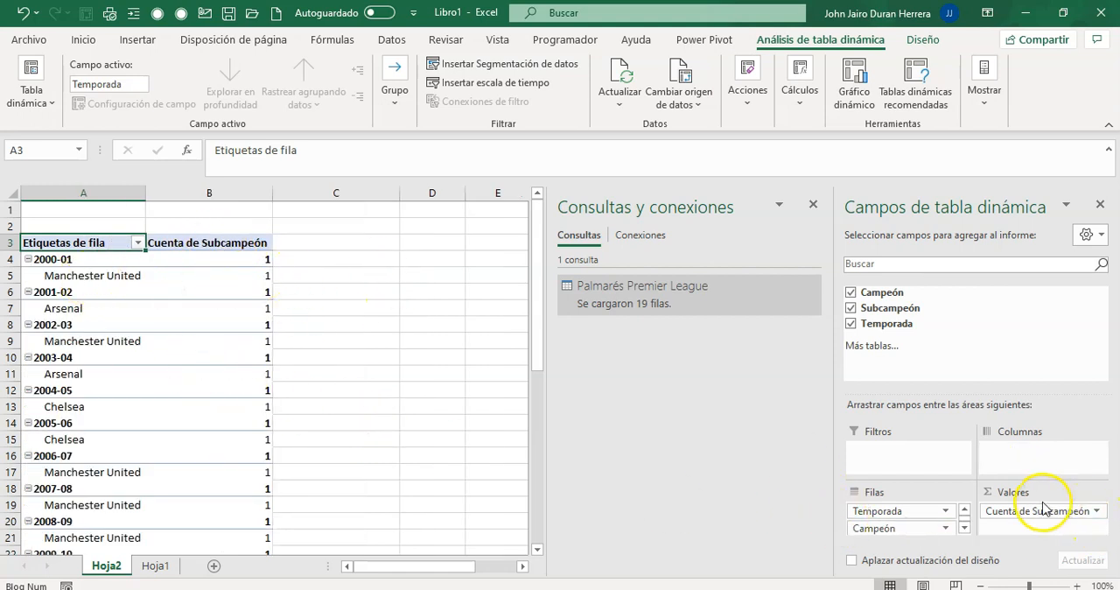
drag(1011, 508, 905, 454)
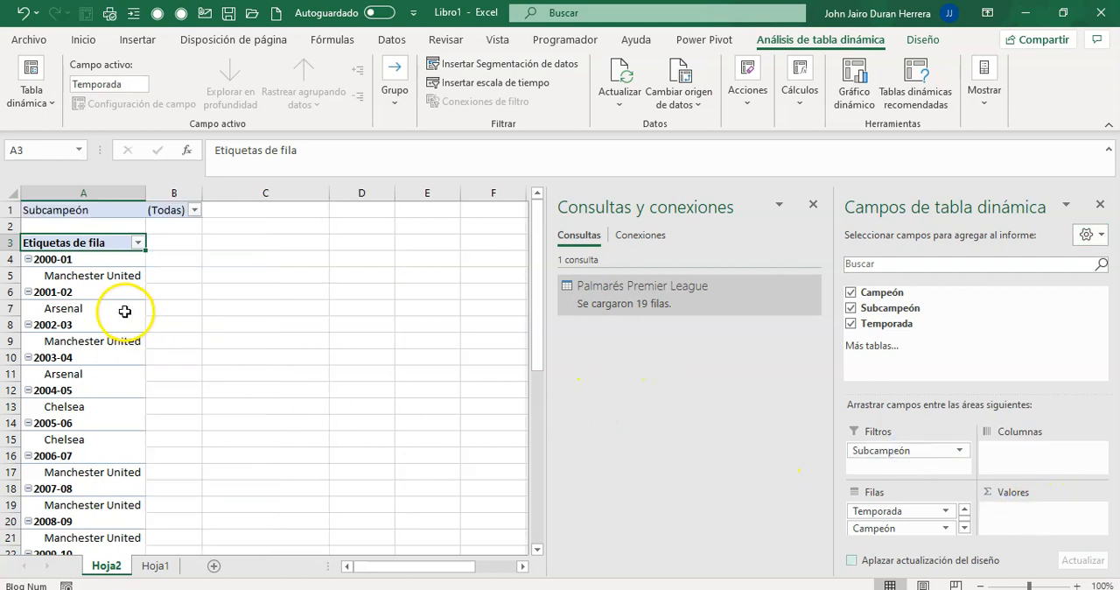
Step: Filter the pivot table by Subcampeón to show only the seasons with Arsenal as runner-up
click(194, 210)
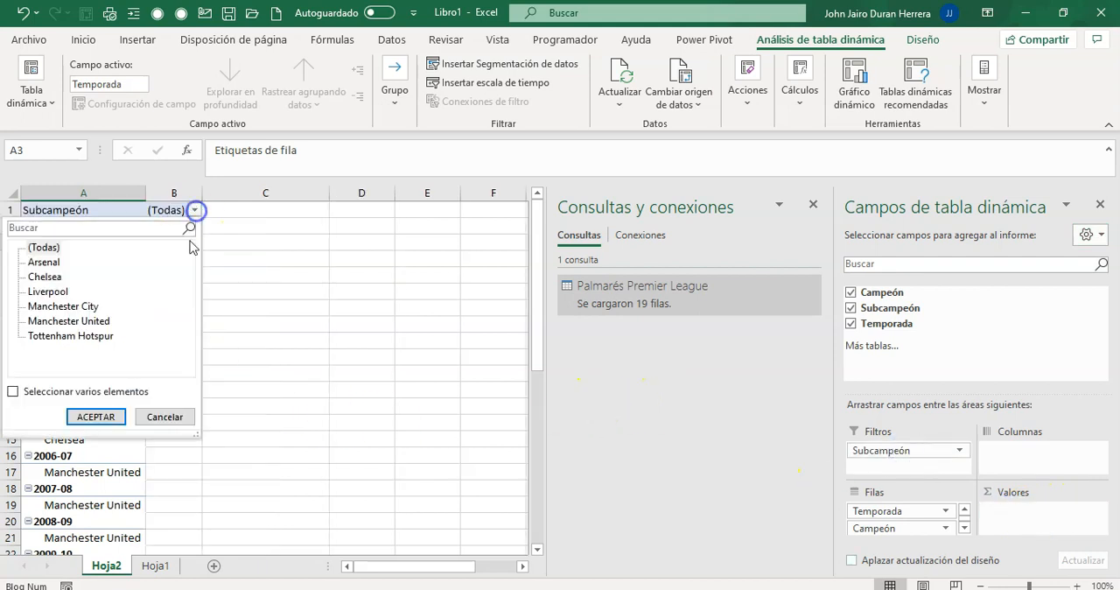
click(42, 262)
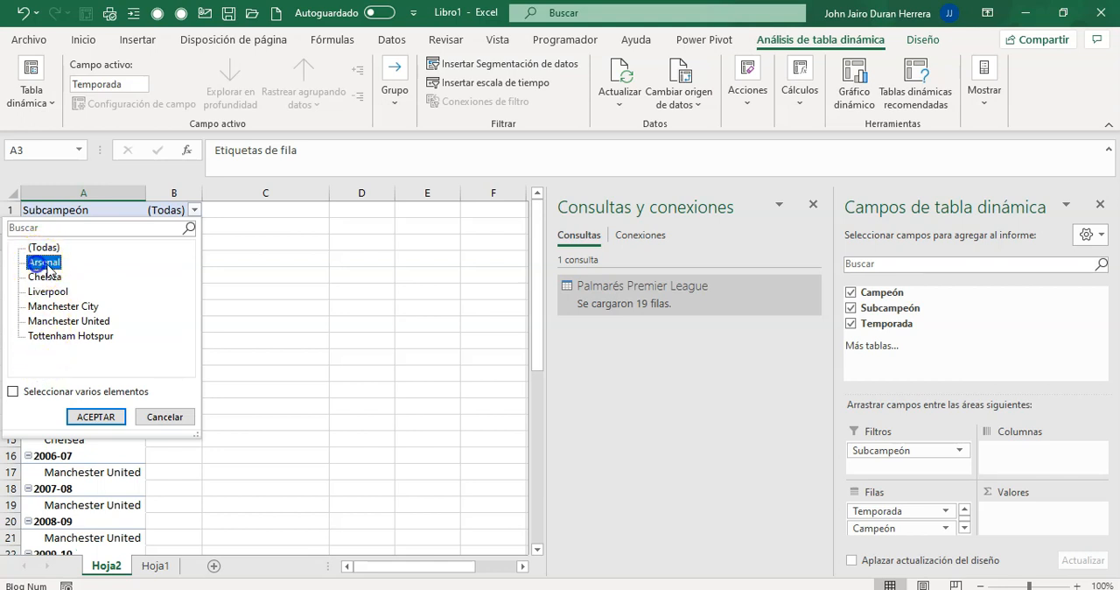
click(97, 417)
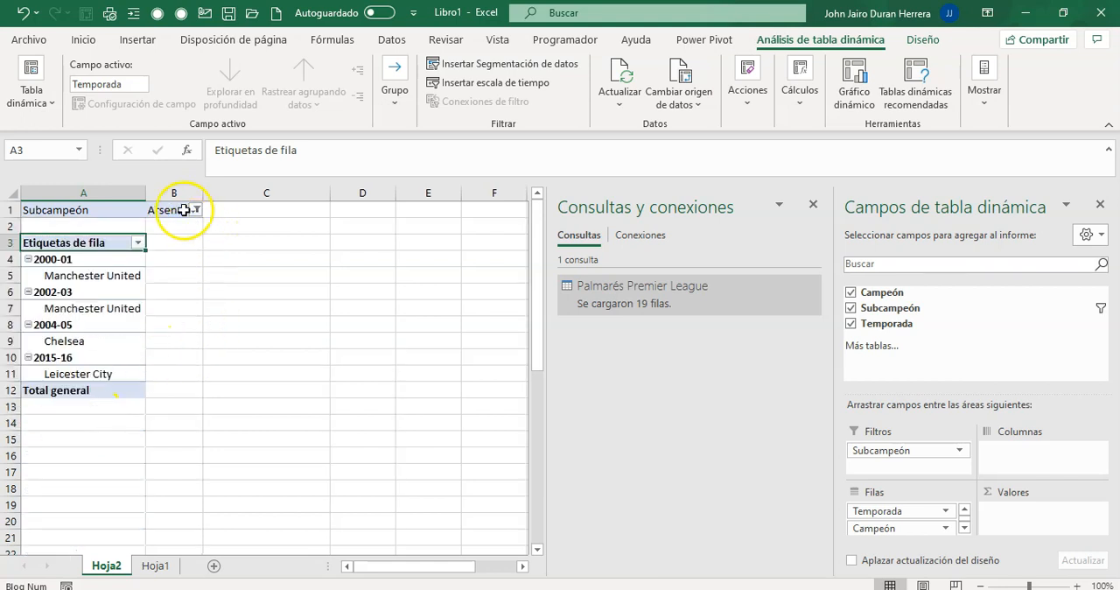